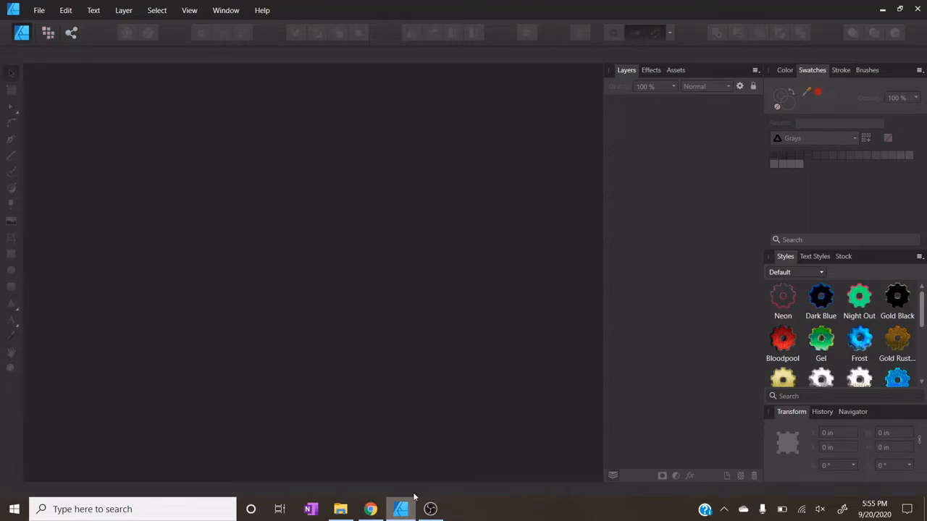
Create a new portrait print document with the Letter preset, 8.5 by 11 in at 300 DPI
left_click(38, 10)
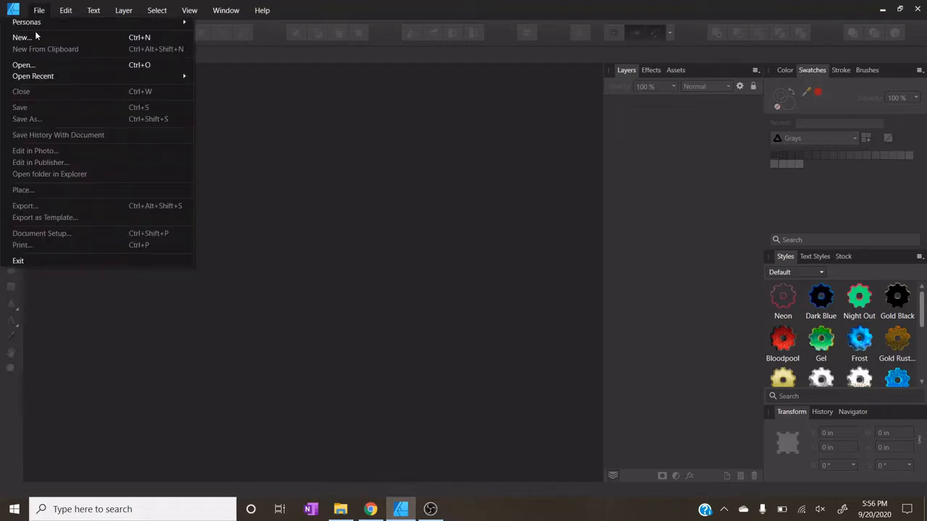
left_click(35, 36)
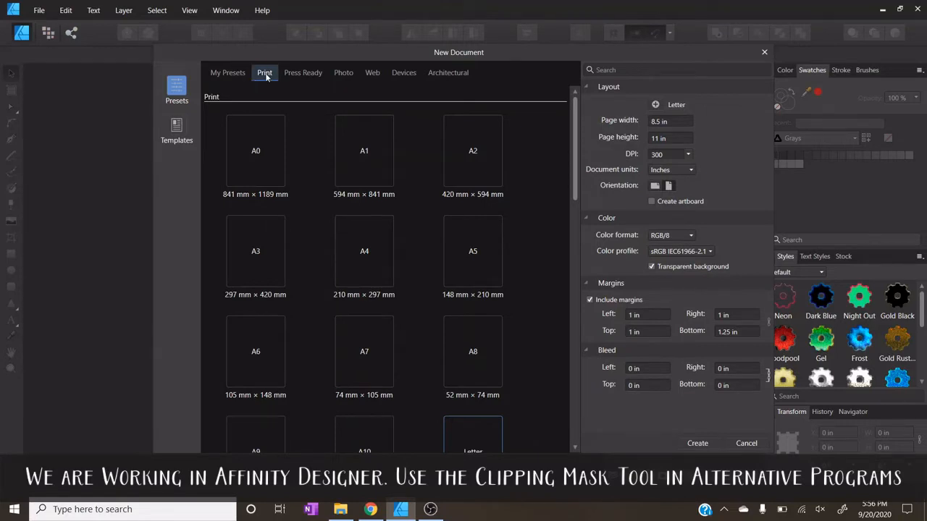
scroll(492, 188, "down", 3)
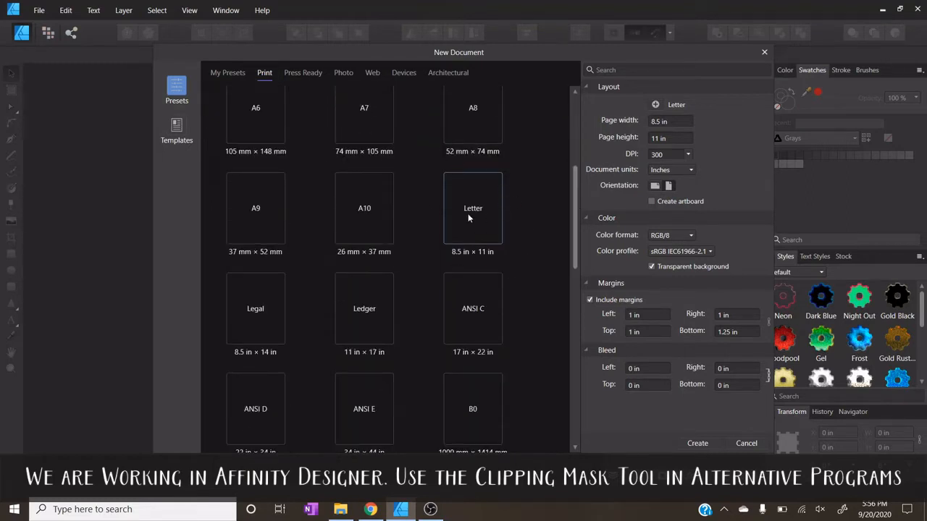
left_click(698, 446)
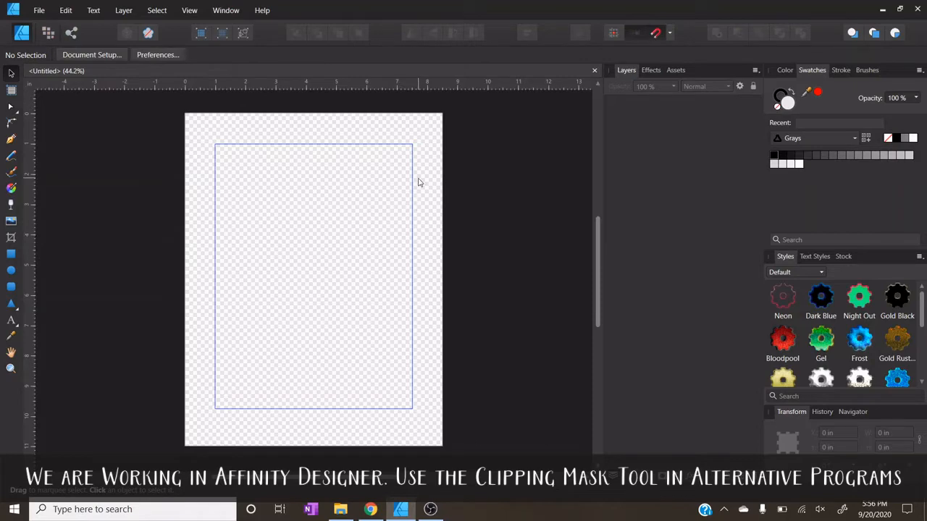
Set the document margins to the values retrieved from the printer and apply the setup
left_click(81, 57)
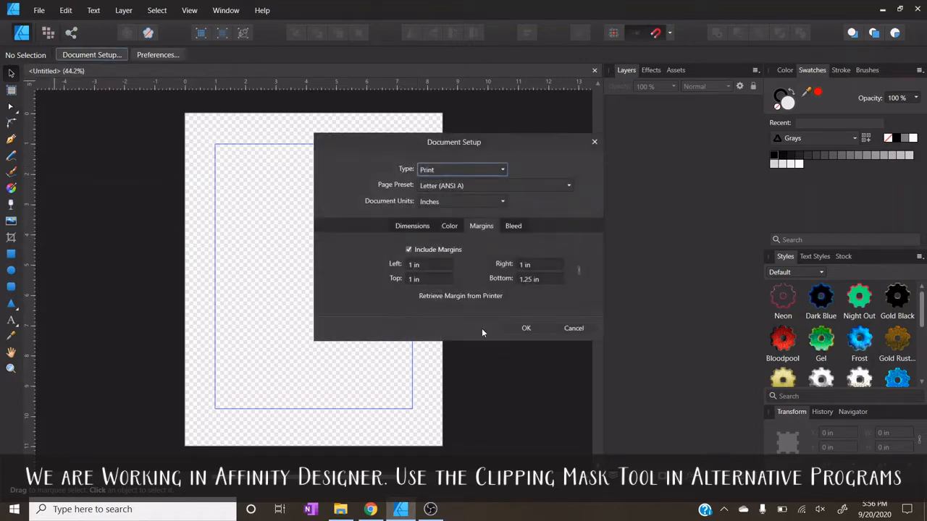
left_click(465, 298)
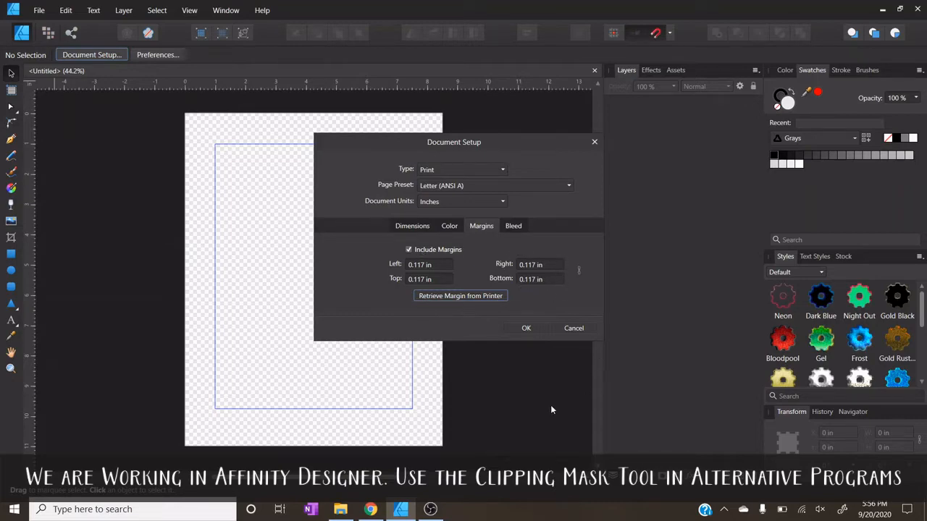
left_click(525, 328)
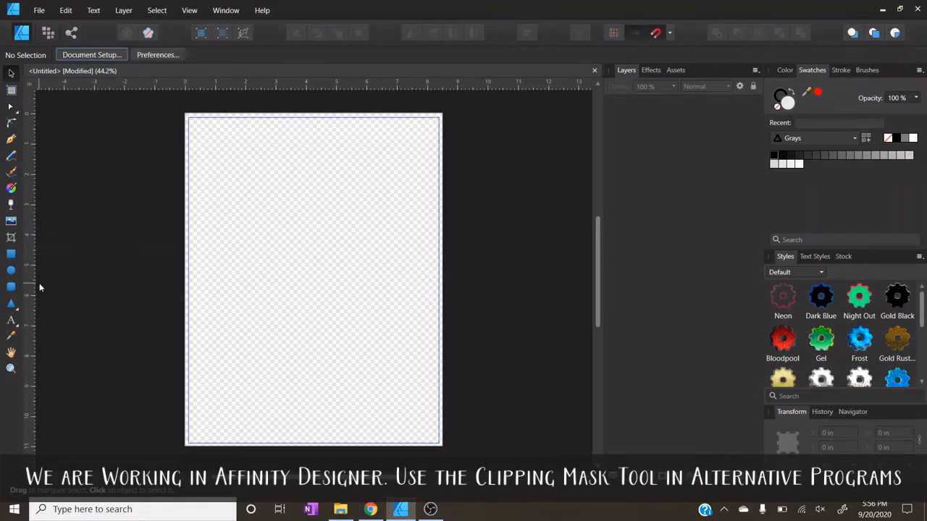
Draw a rectangle across the page about 4 in high and set its width to 10.25 in
left_click(10, 253)
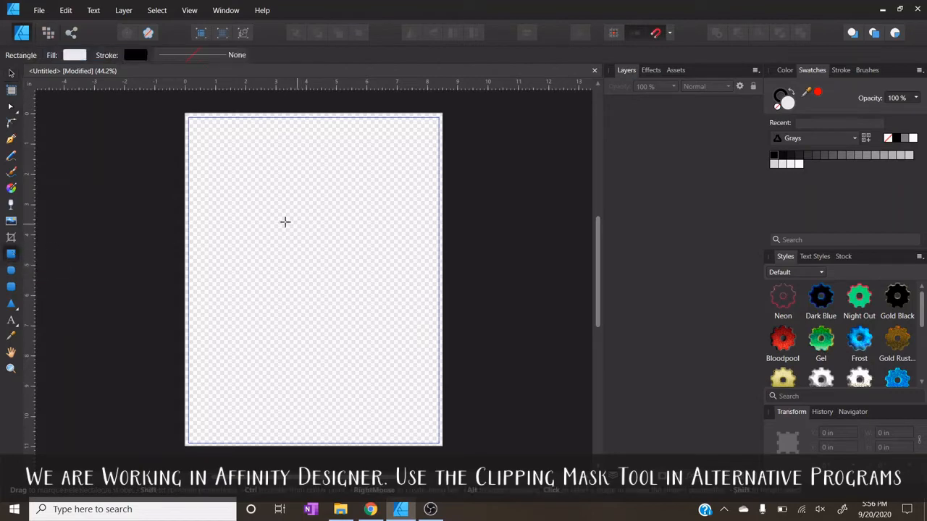
mouse_move(233, 183)
left_mouse_down()
mouse_move(268, 236)
mouse_move(449, 305)
left_mouse_up()
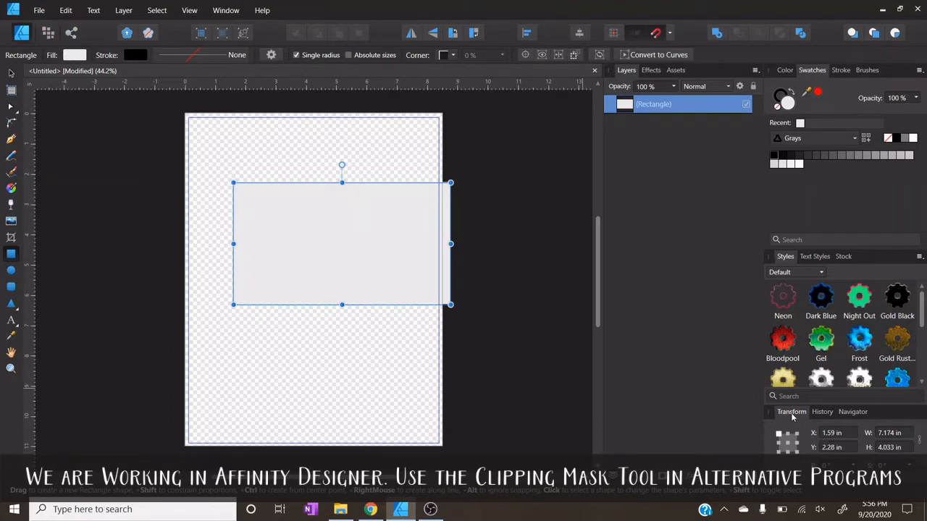
left_click(889, 433)
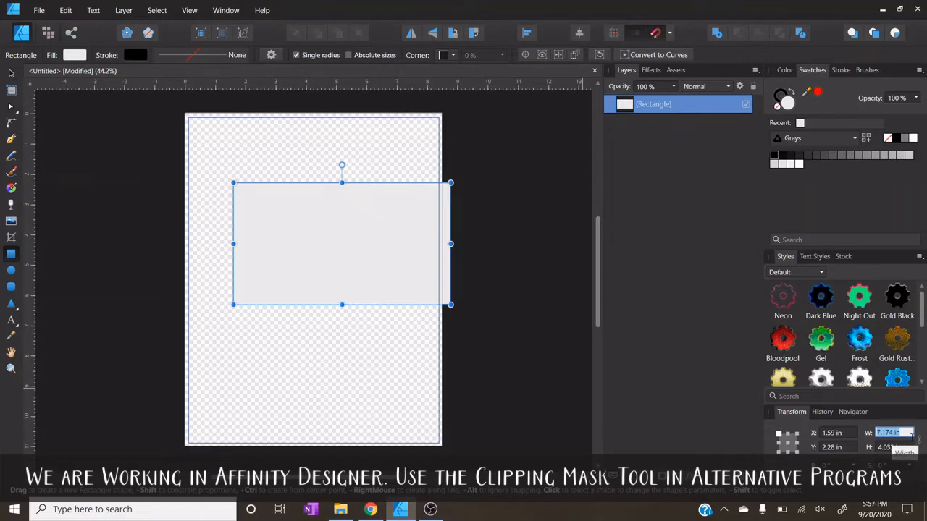
type("10+")
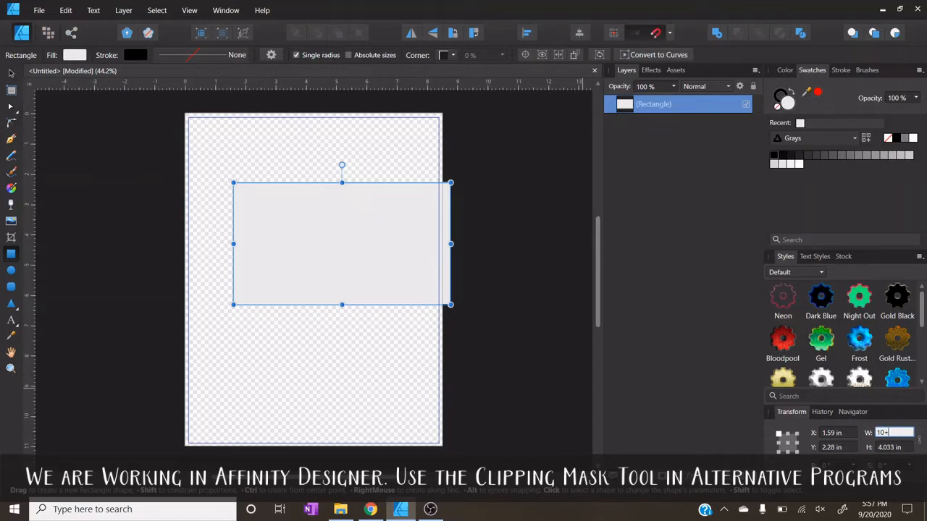
type("25")
key("Return")
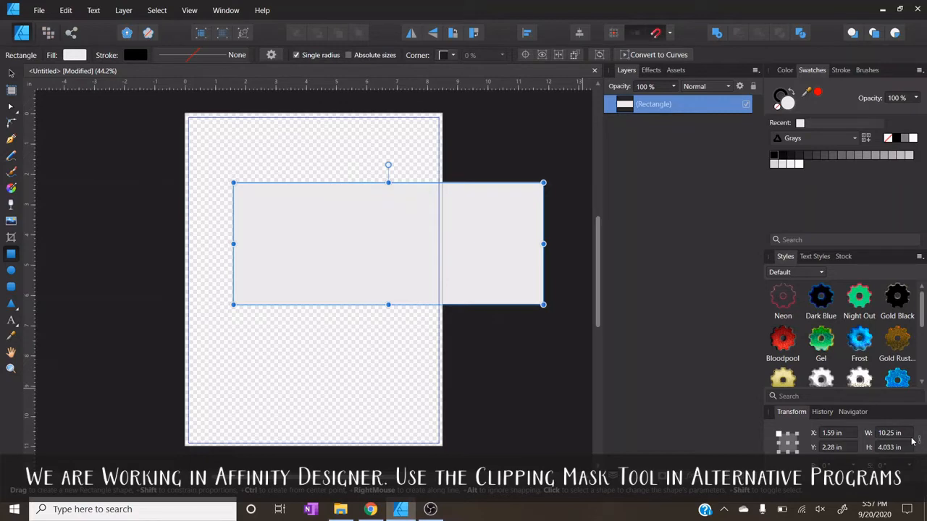
Set the rectangle's height to 8.25 in and move it to the middle of the page, overhanging both sides
left_click(908, 447)
type("8+.25")
key("Return")
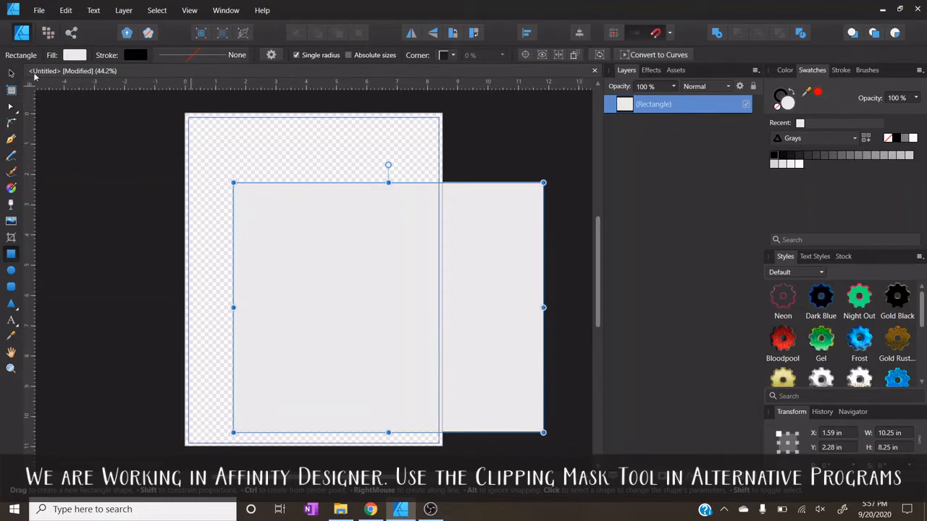
left_click(11, 73)
left_click_drag(299, 264, 260, 244)
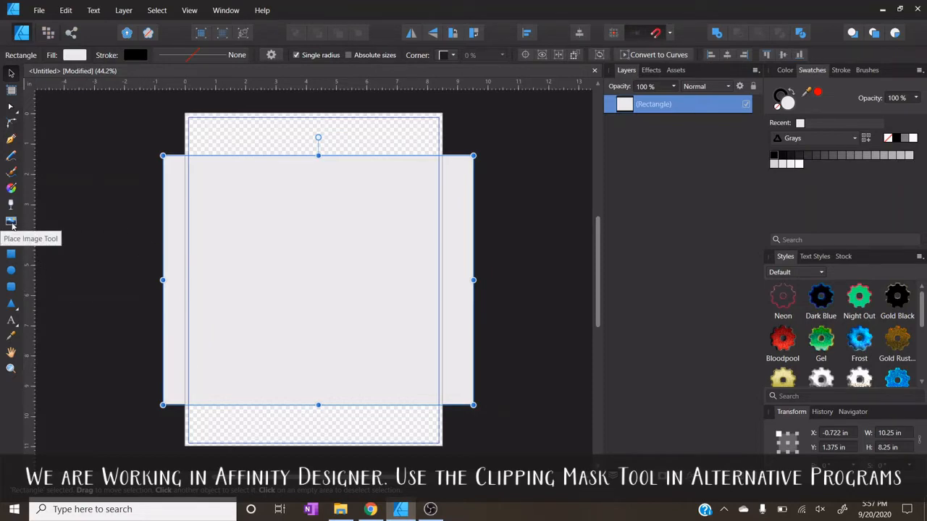
left_click(11, 222)
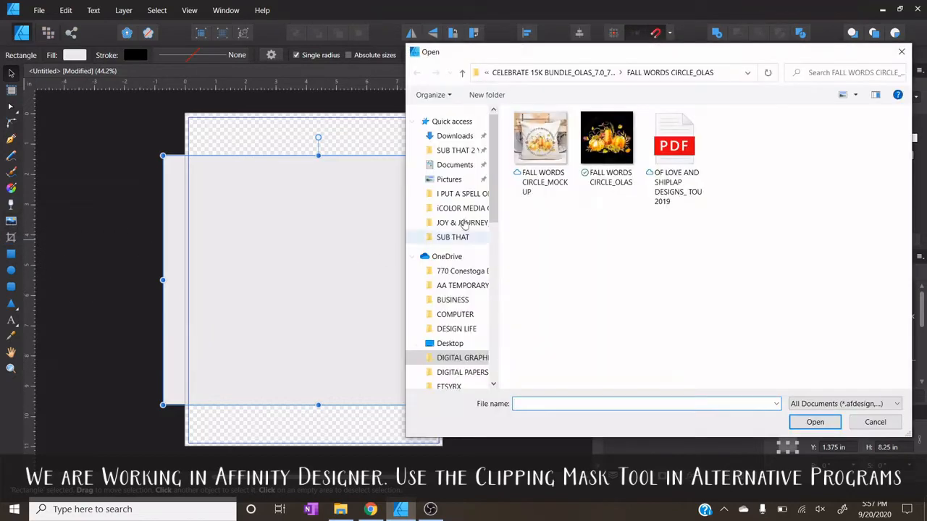
left_click(455, 135)
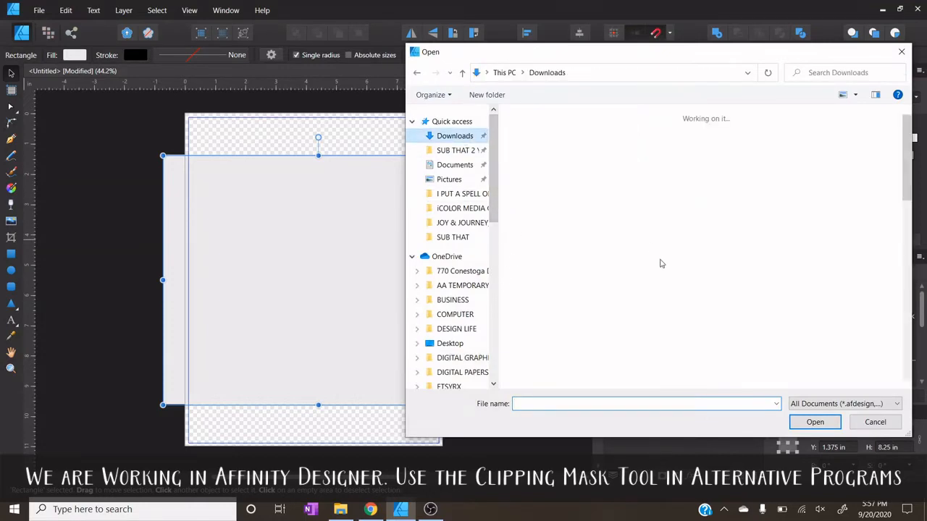
left_click_drag(905, 145, 898, 373)
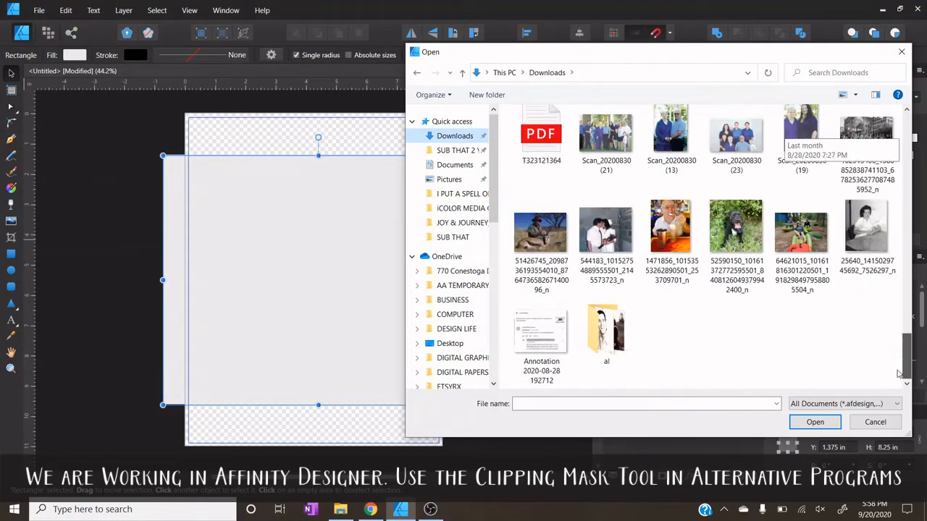
left_click(866, 134)
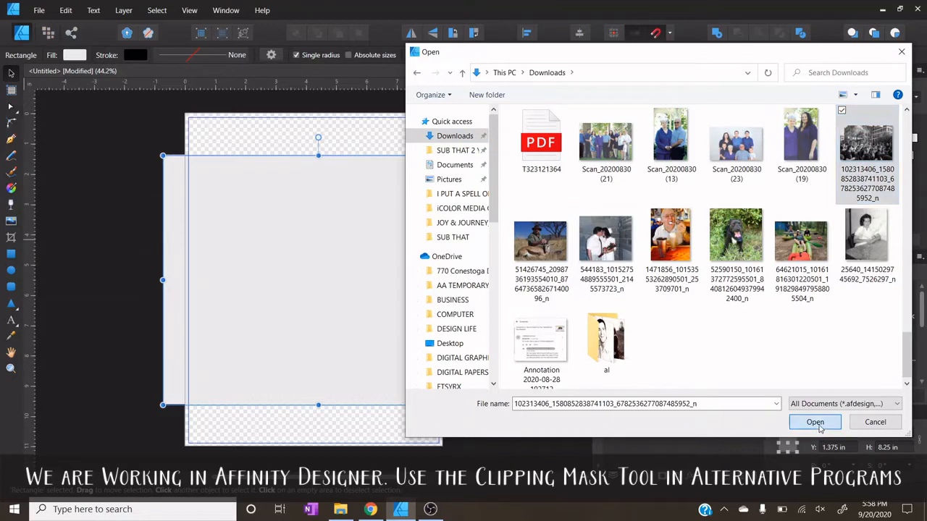
left_click(815, 422)
left_click_drag(201, 171, 407, 424)
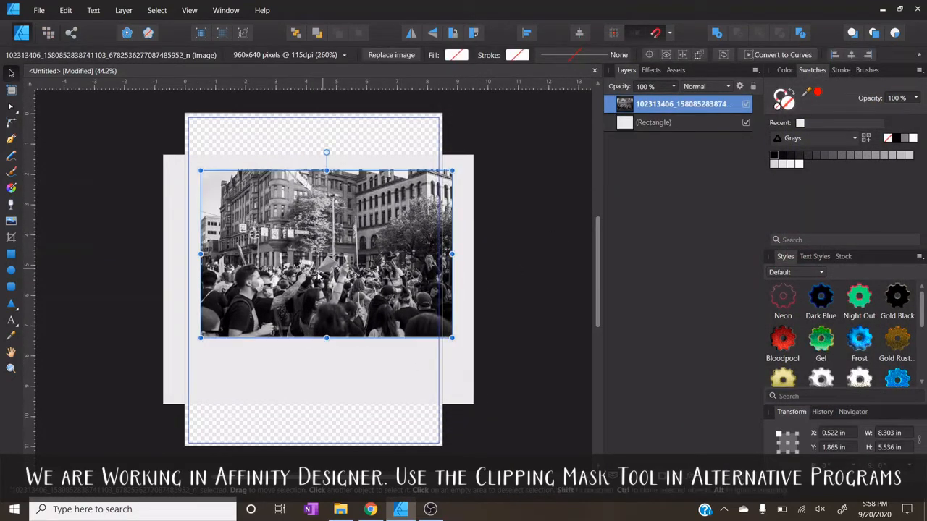
left_click_drag(319, 276, 298, 302)
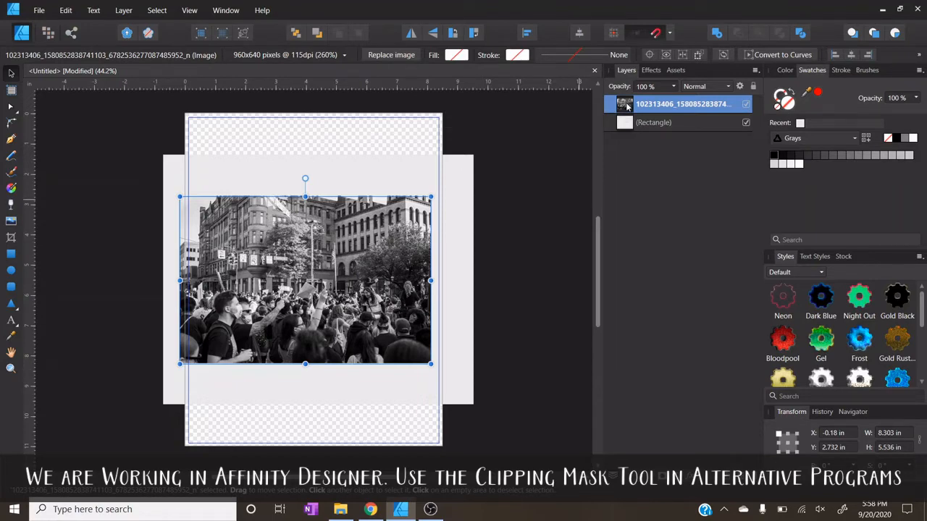
Move the photo layer beneath the rectangle, nest it inside the rectangle layer to clip it, and expand that layer
left_click_drag(627, 106, 660, 129)
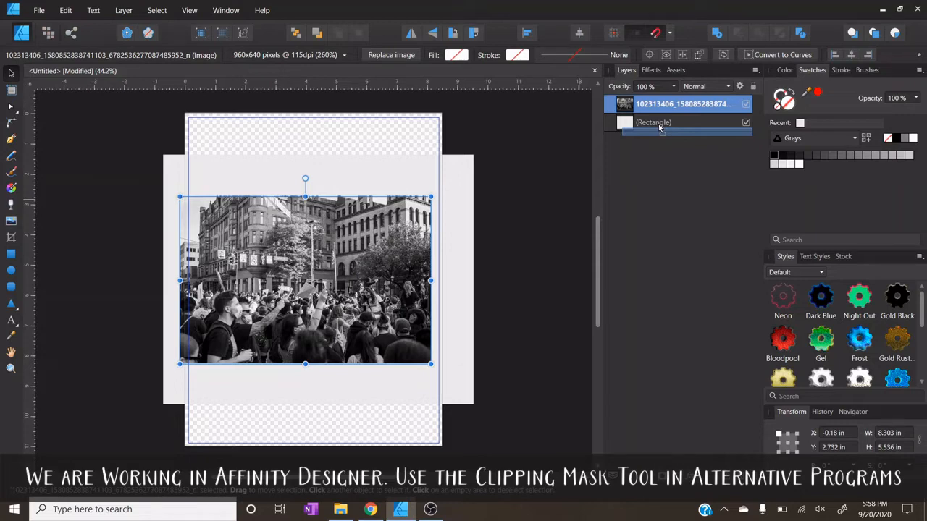
left_click_drag(659, 127, 619, 135)
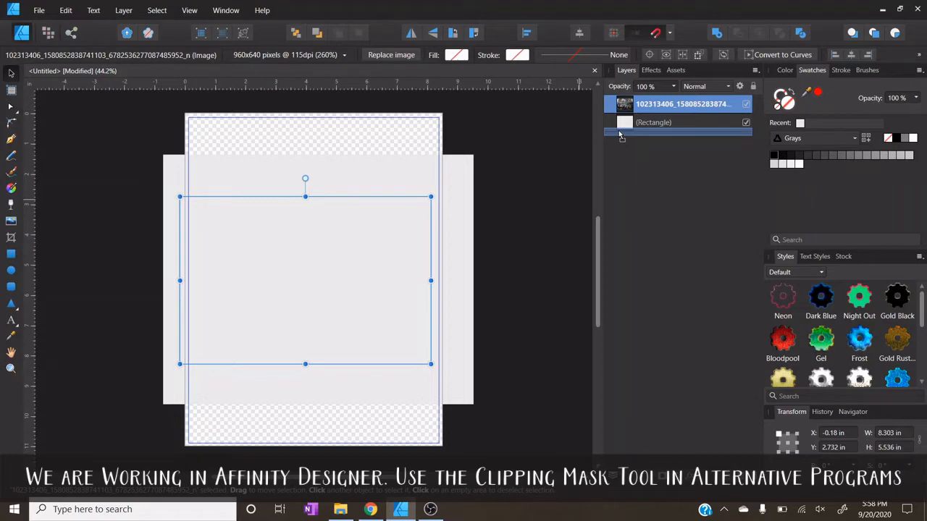
mouse_move(620, 135)
left_mouse_down()
mouse_move(634, 122)
mouse_move(640, 163)
mouse_move(633, 124)
left_mouse_up()
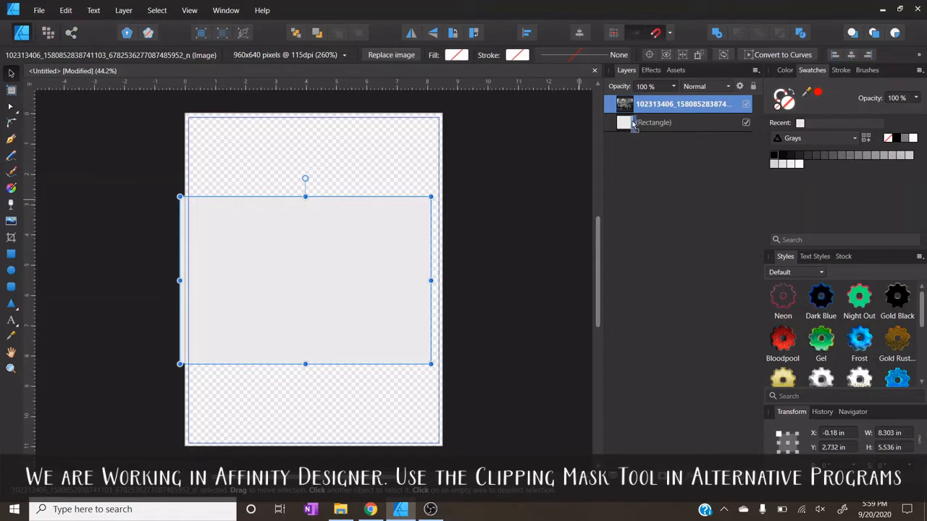
left_click_drag(632, 123, 636, 152)
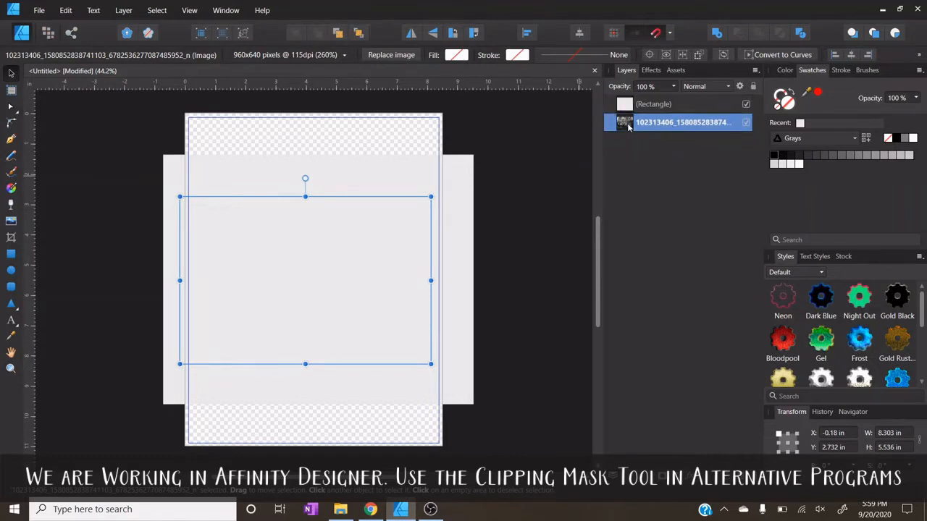
left_click_drag(628, 125, 655, 107)
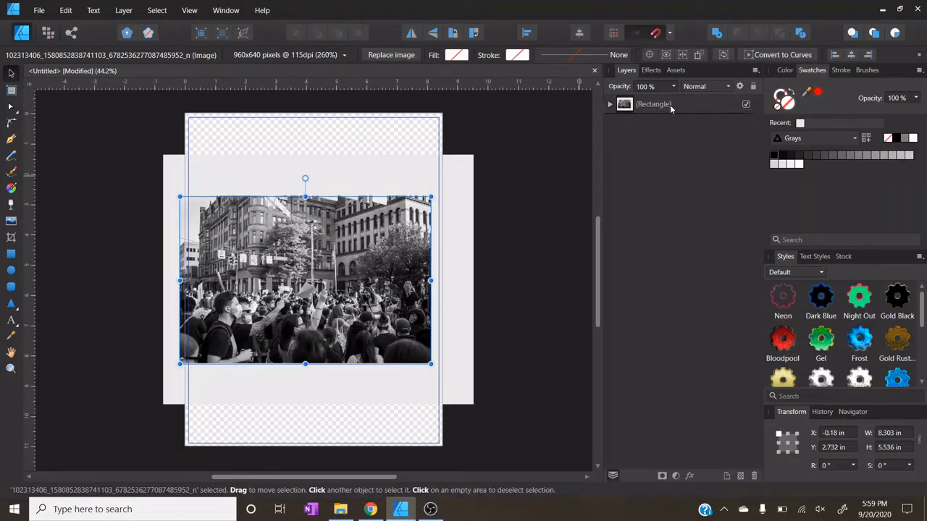
left_click(610, 104)
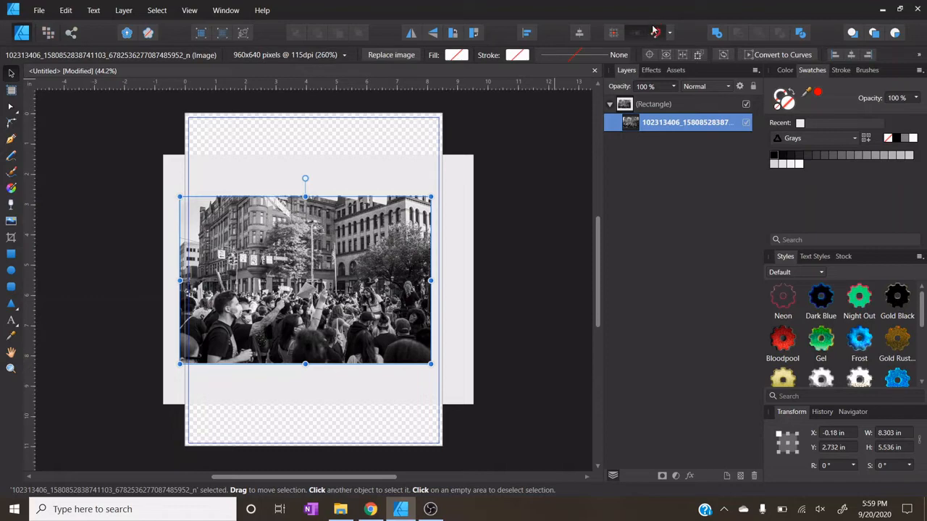
Align the clipped photo with the rectangle's lower-left corner and scale it proportionally to the rectangle's 10.25 in width
left_click_drag(325, 302, 309, 343)
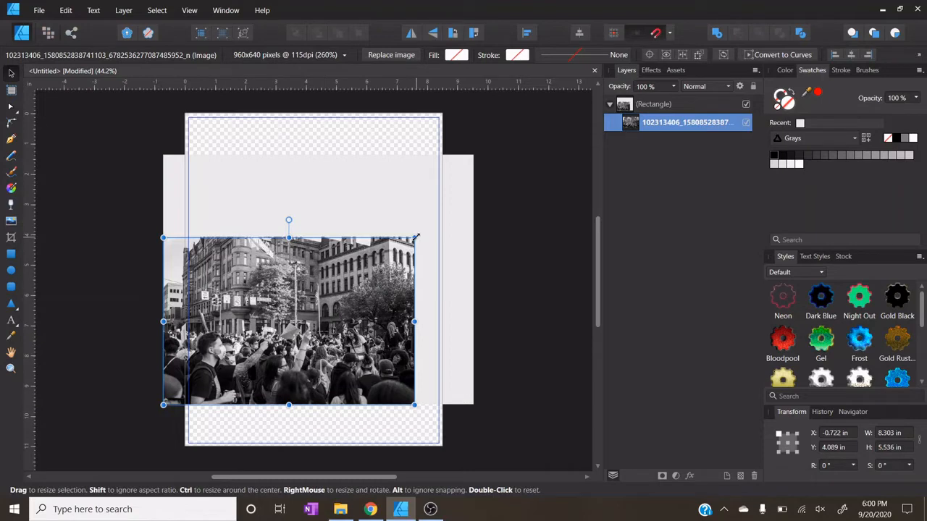
left_click_drag(415, 237, 475, 194)
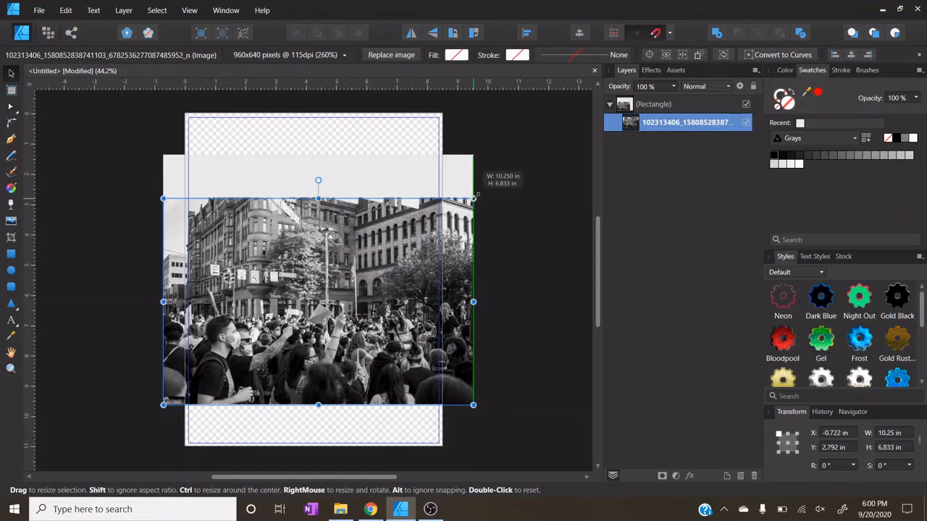
left_click_drag(476, 194, 476, 194)
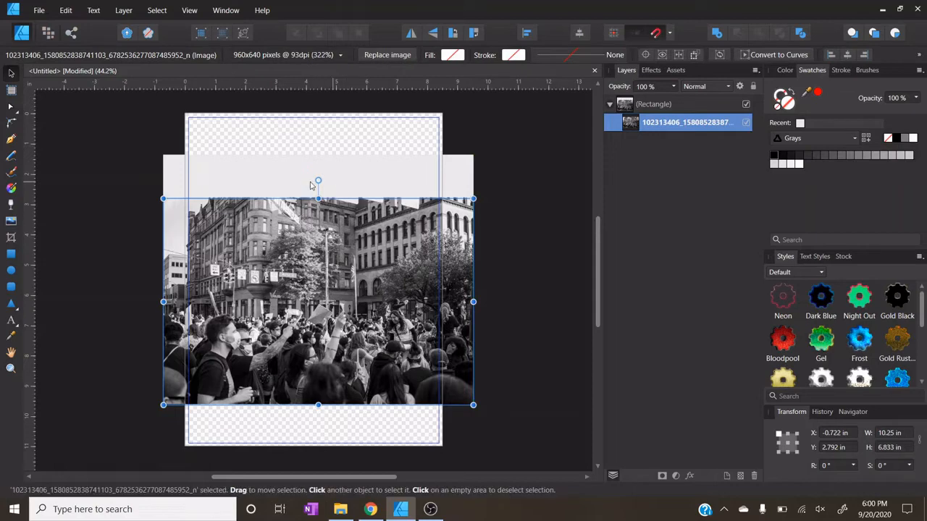
Enlarge the clipped photo proportionally to about 14.44 by 9.63 in so it fills the rectangle, and deselect it
left_click(397, 180)
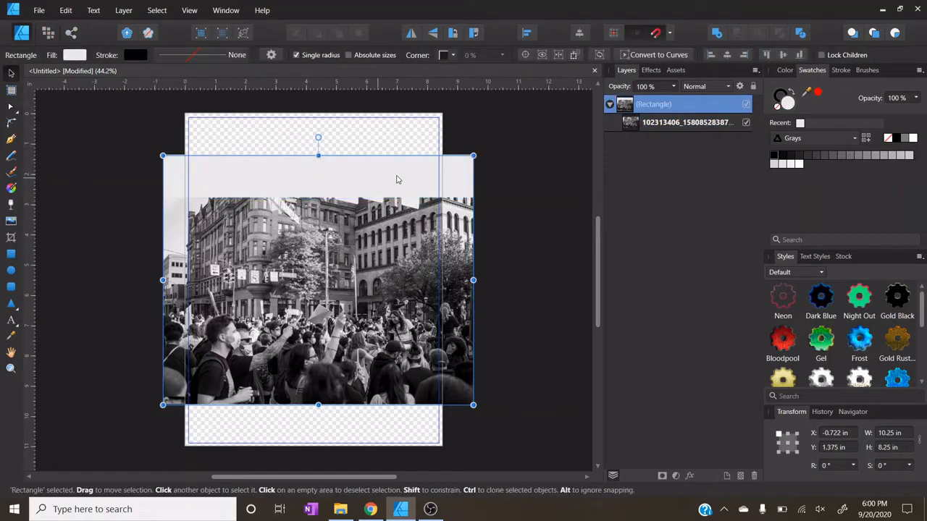
left_click(669, 124)
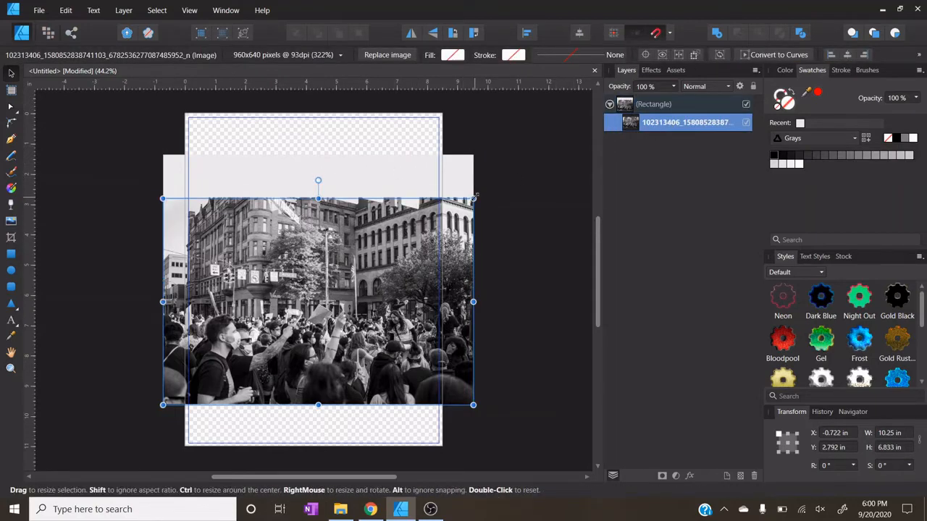
left_click_drag(474, 197, 546, 158)
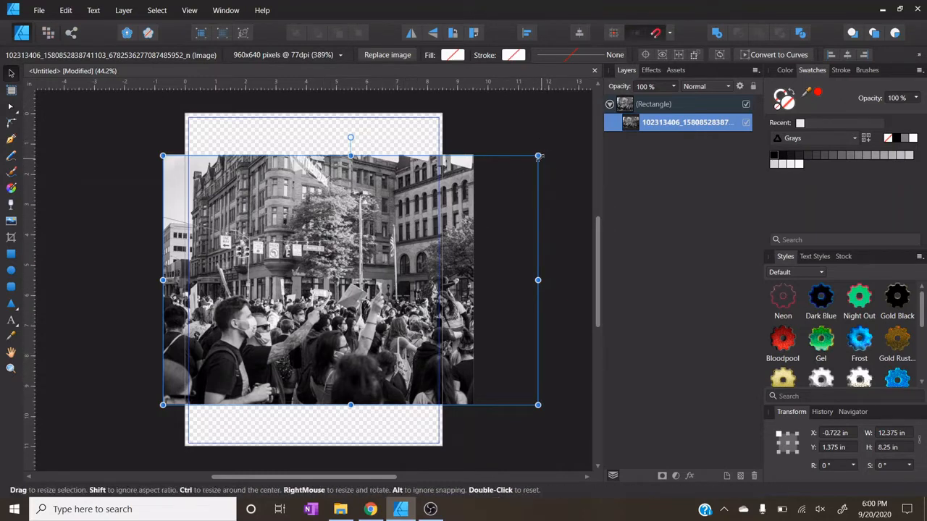
left_click_drag(534, 160, 597, 114)
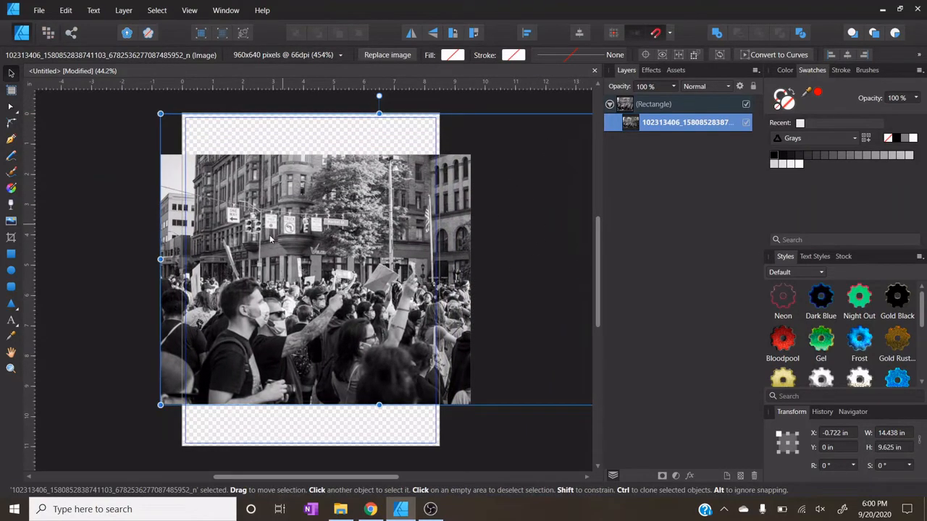
mouse_move(284, 478)
left_mouse_down()
mouse_move(299, 478)
mouse_move(266, 477)
mouse_move(284, 480)
left_mouse_up()
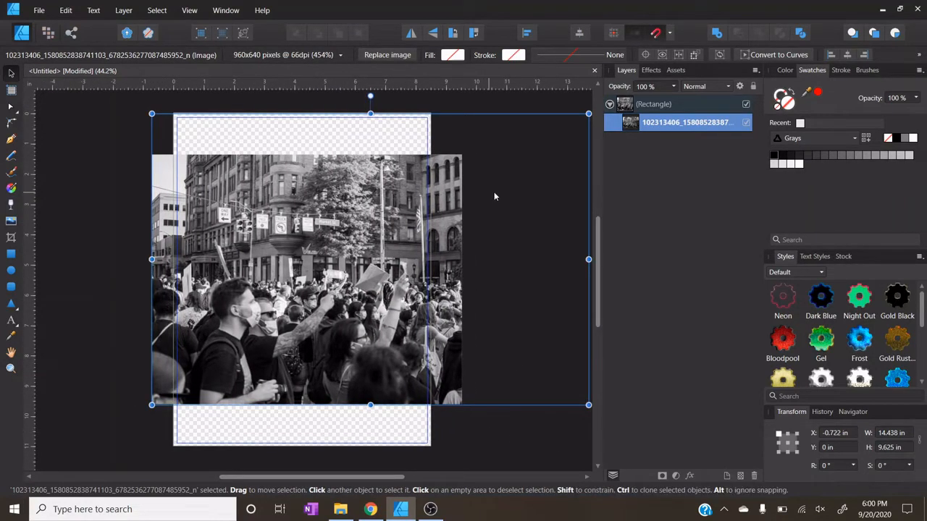
left_click(478, 445)
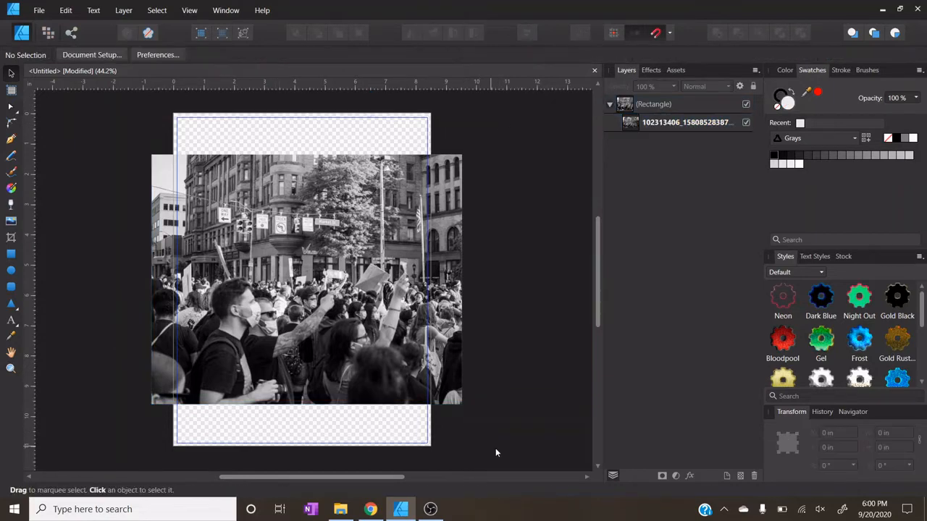
Rotate the rectangle with its clipped photo 90° counterclockwise, position it within the portrait page's margins, and deselect it
left_click(651, 107)
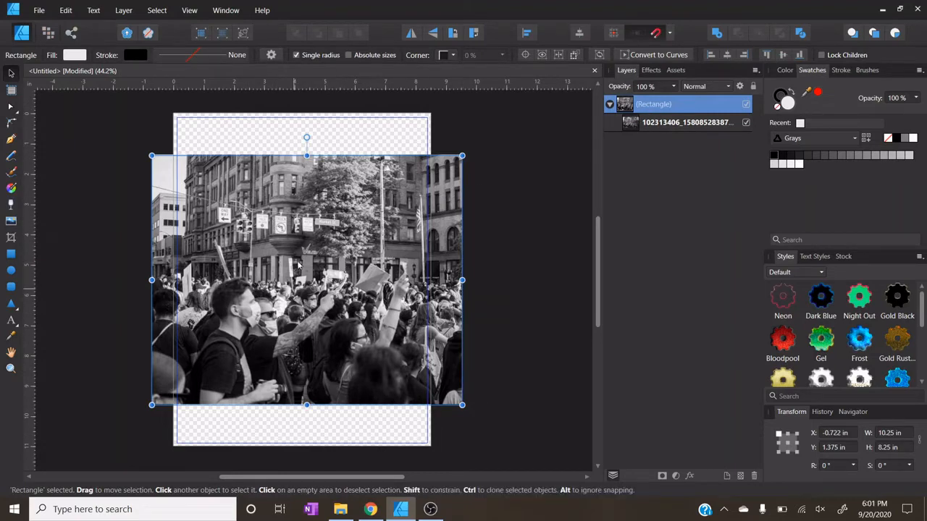
left_click(452, 33)
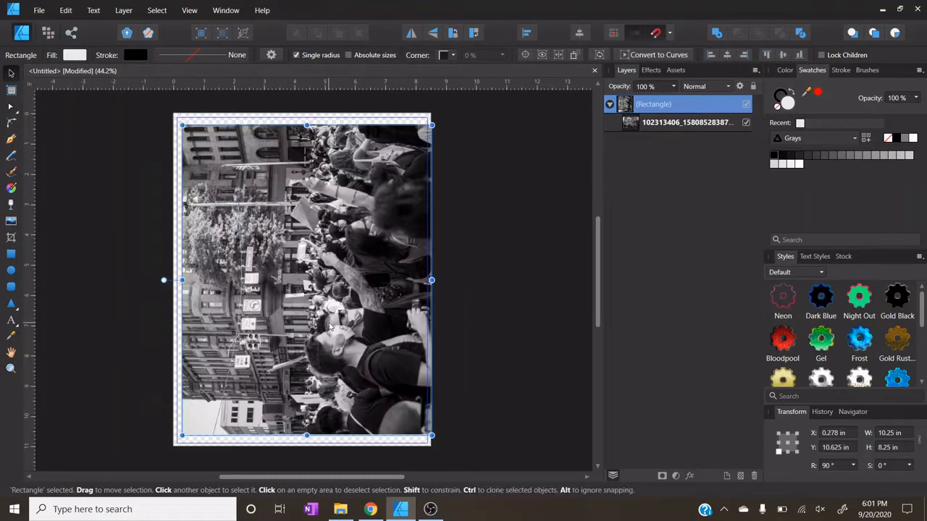
left_click_drag(325, 327, 325, 327)
left_click(482, 314)
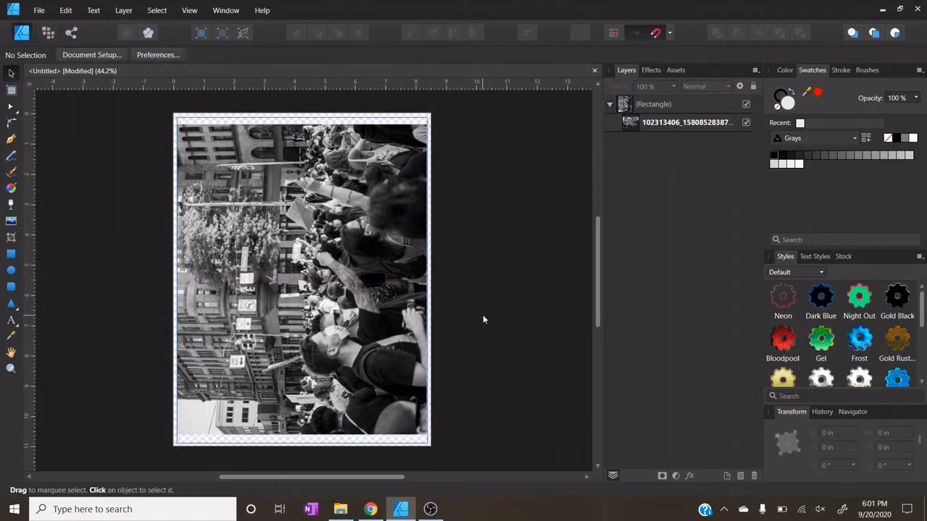
Examine the print settings and the WF-7710 Series printer's paper, quality and color properties, and leave without printing
left_click(39, 10)
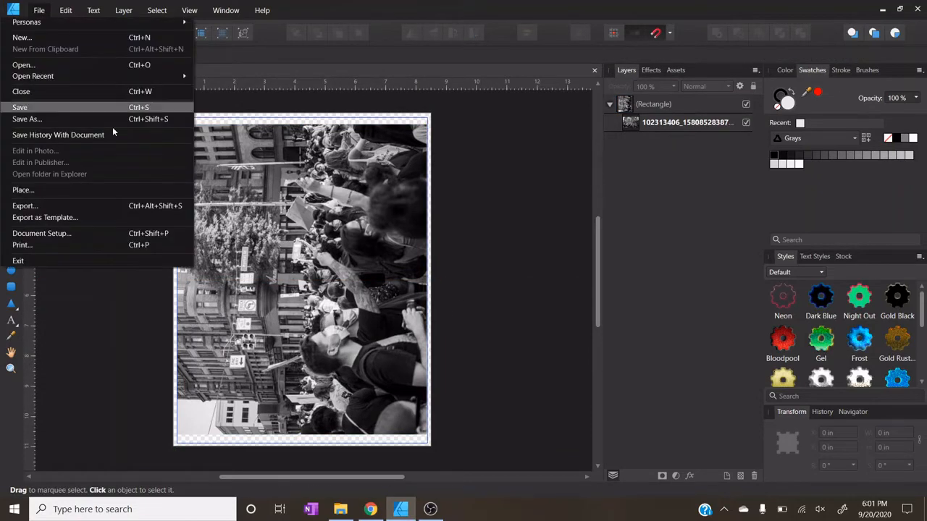
left_click(69, 244)
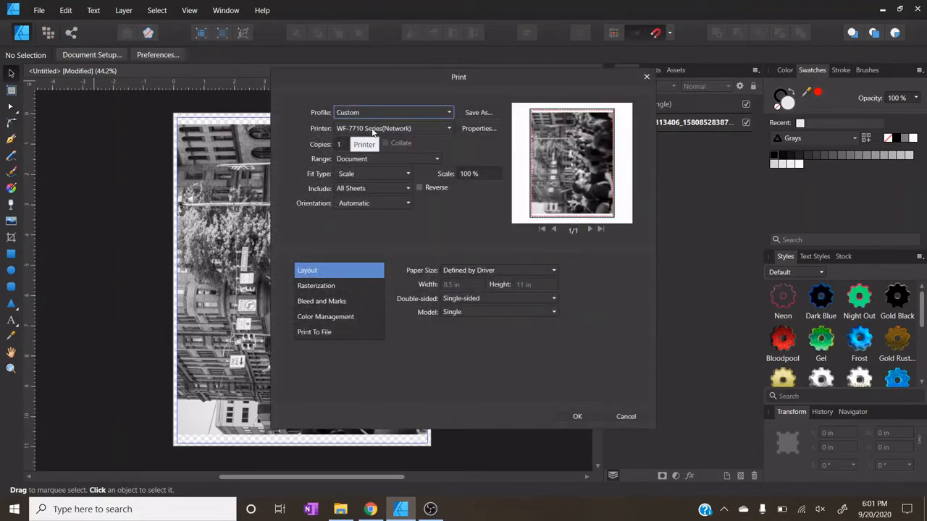
left_click(478, 128)
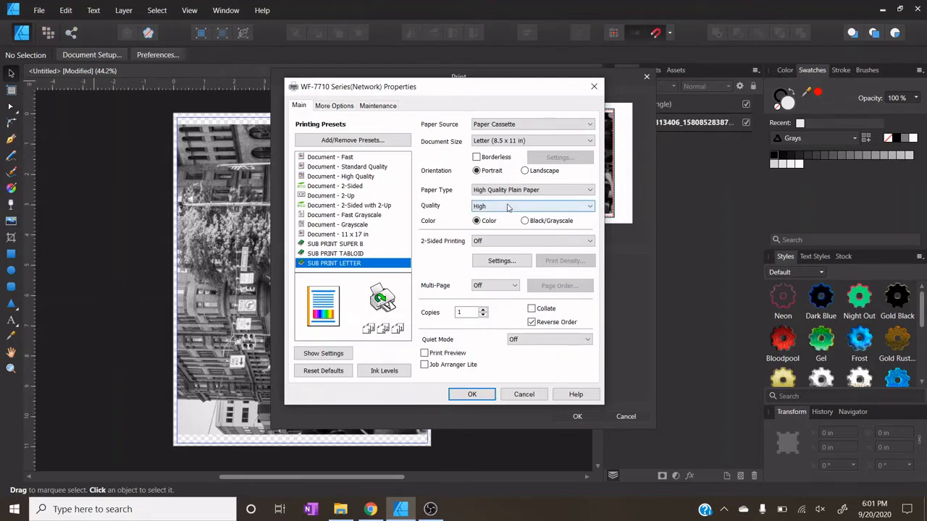
left_click(482, 397)
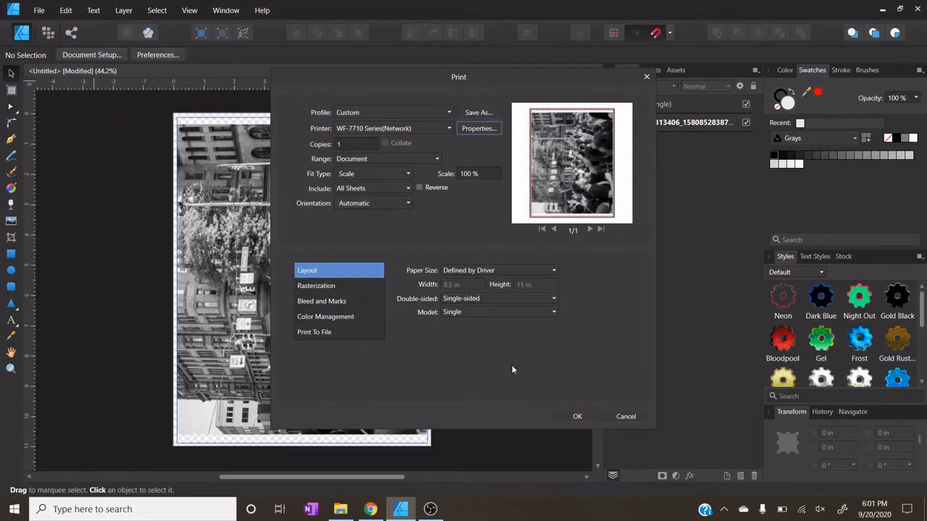
left_click(626, 416)
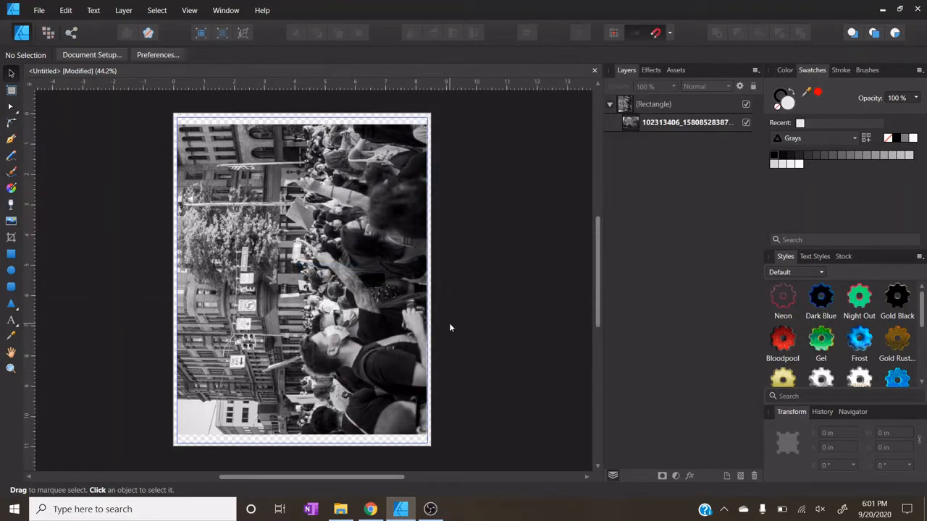